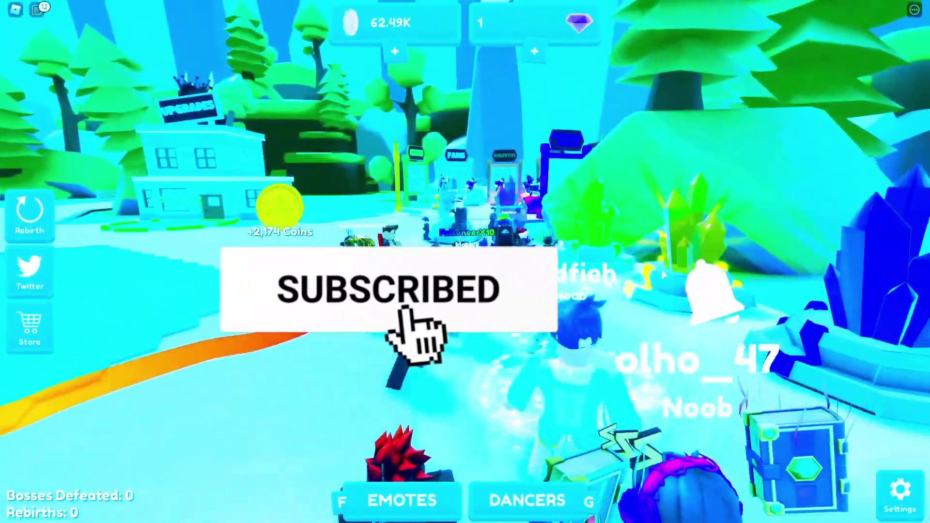
- Open the Emotes panel, then exit the Roblox game to the Windows desktop
key(f)
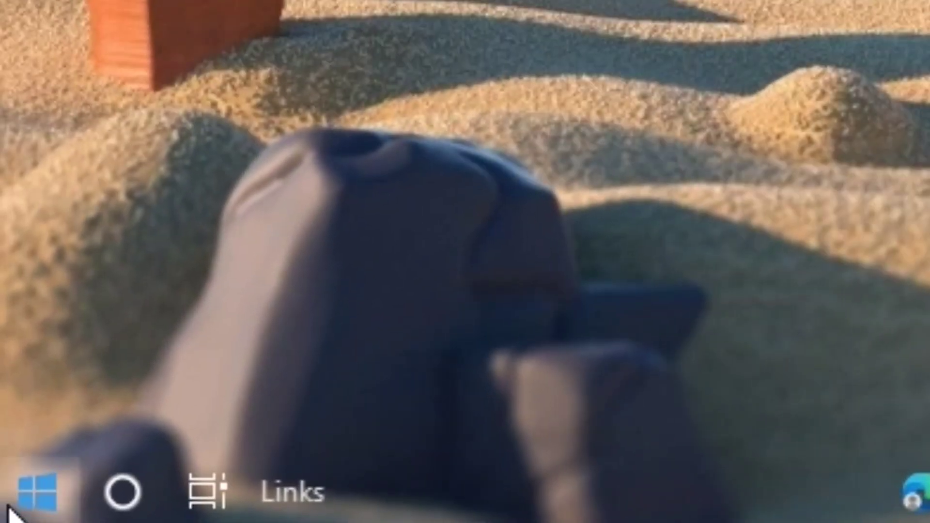
- Search the Start menu for 'microsoft' and launch Microsoft Store
click(4, 519)
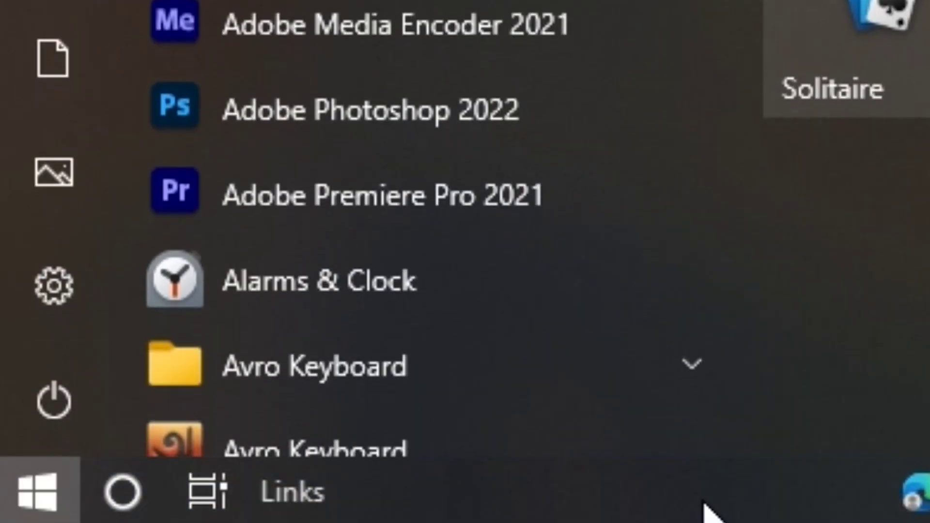
text(microsoft)
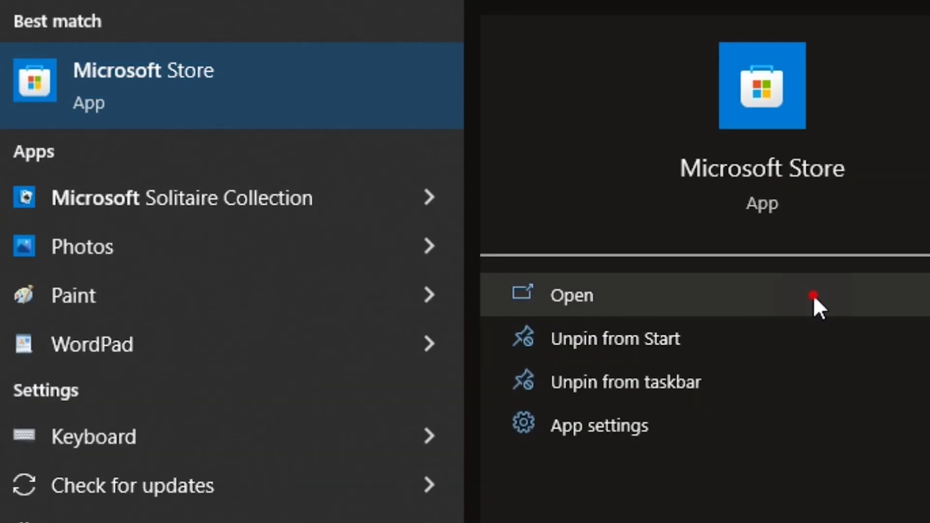
click(813, 296)
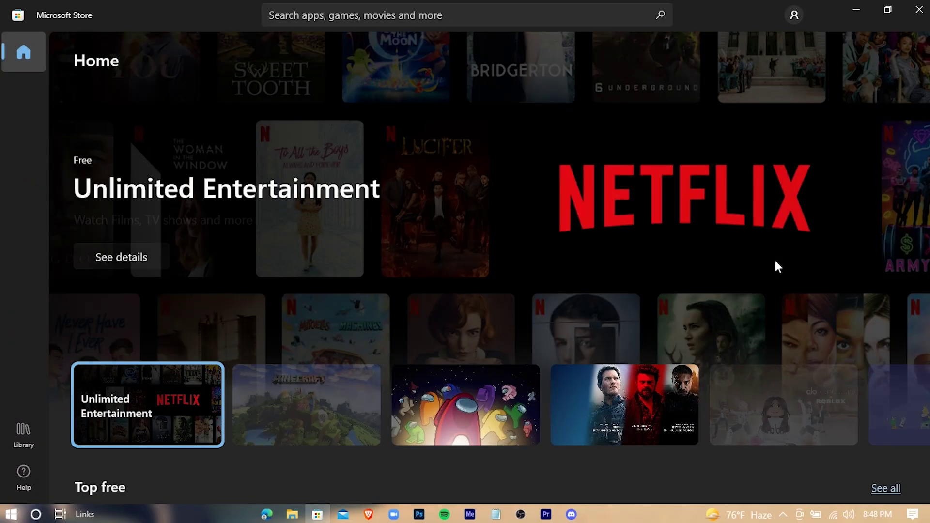
- Search Microsoft Store for 'roblox'
scroll(533, 262, down, 10)
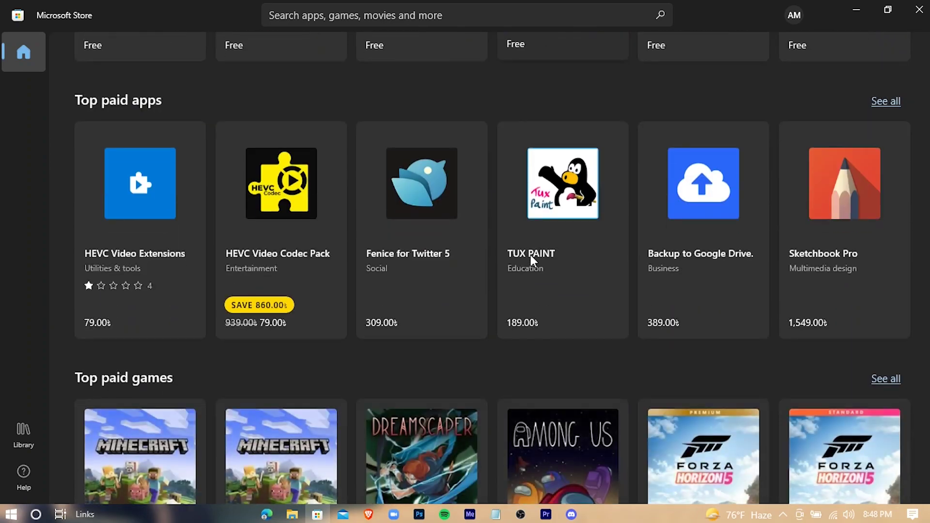
scroll(532, 259, up, 7)
scroll(530, 253, up, 5)
click(333, 16)
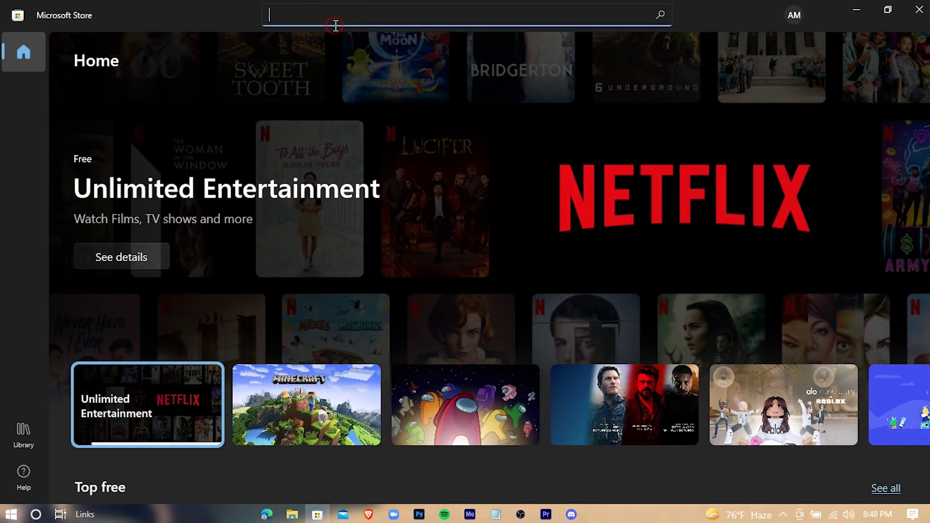
text(roblox)
key(Return)
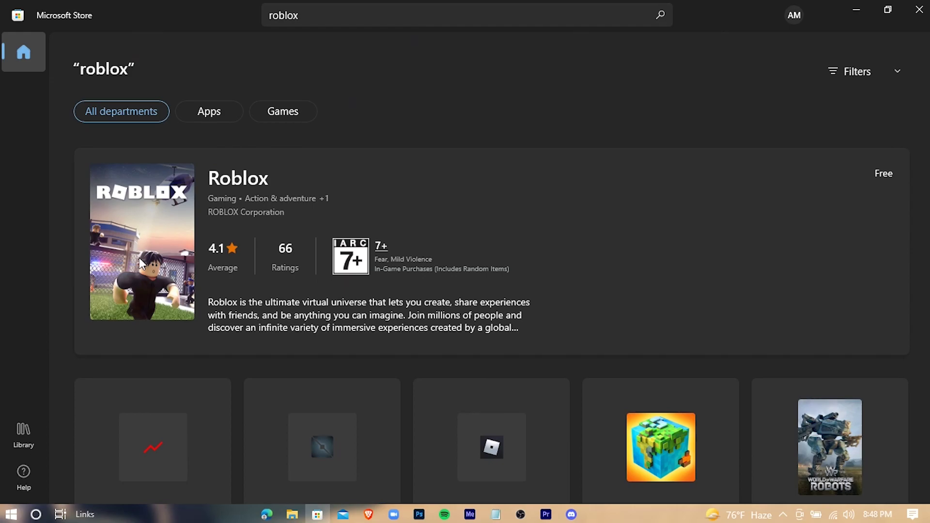
- Get the free Roblox app from its product page and follow its download in Library
click(776, 253)
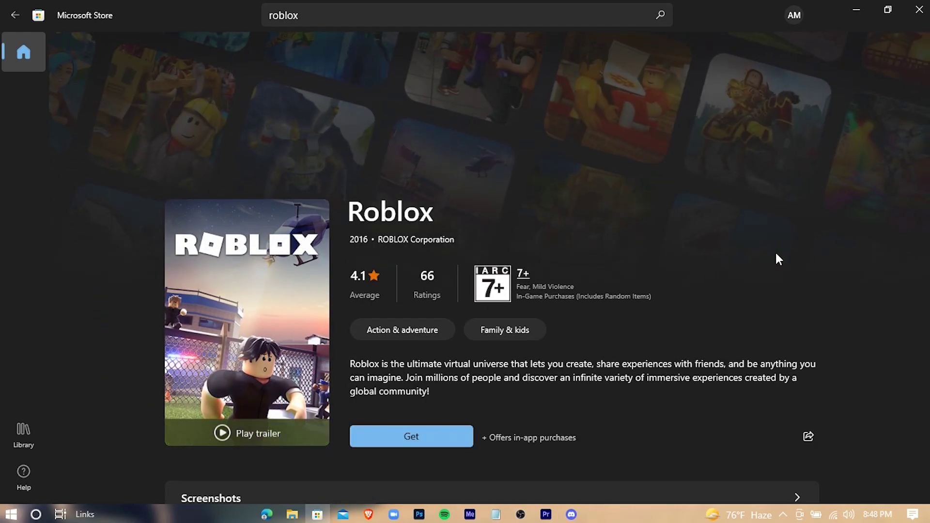
scroll(671, 245, down, 3)
scroll(660, 240, up, 2)
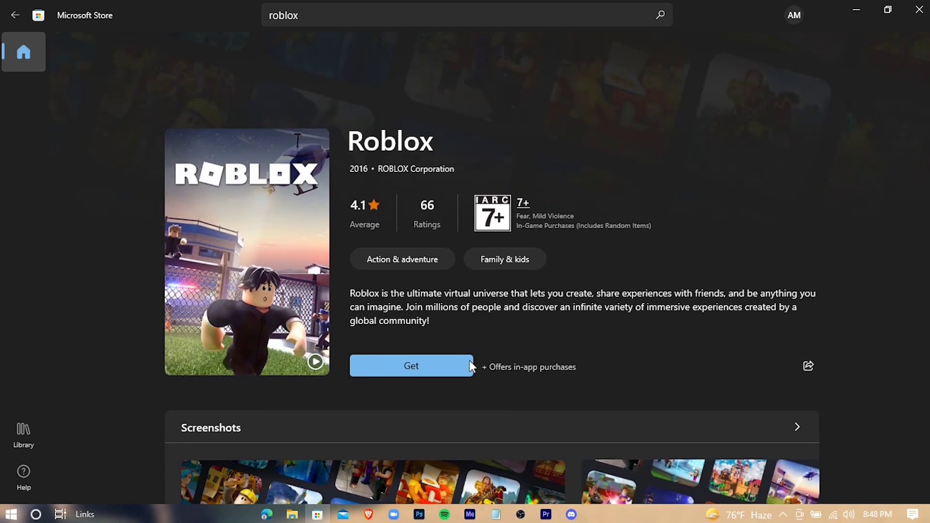
click(393, 367)
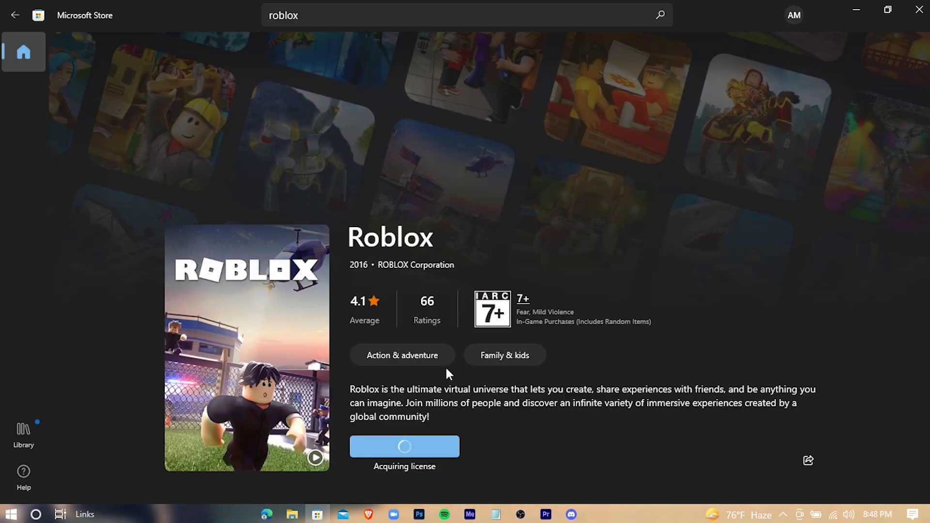
click(18, 432)
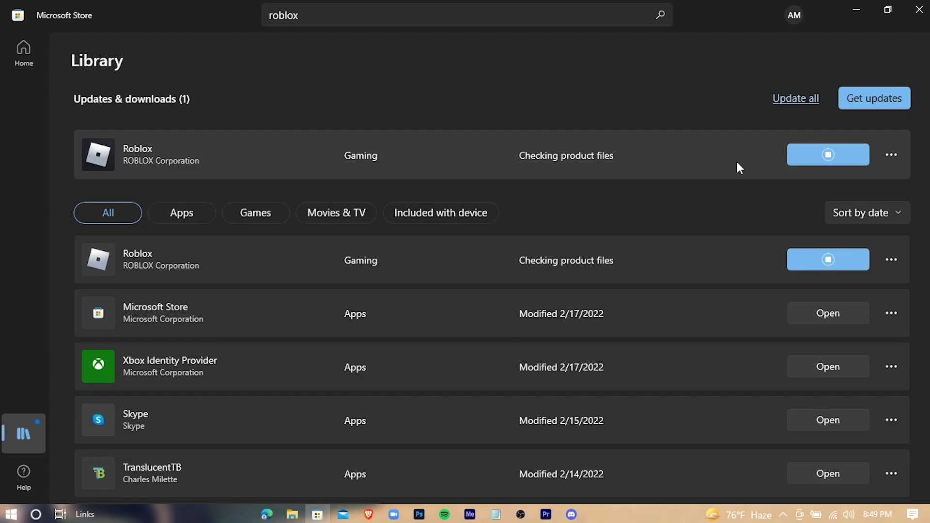
- Reopen the Roblox product page from the Library list while installation finishes
click(736, 159)
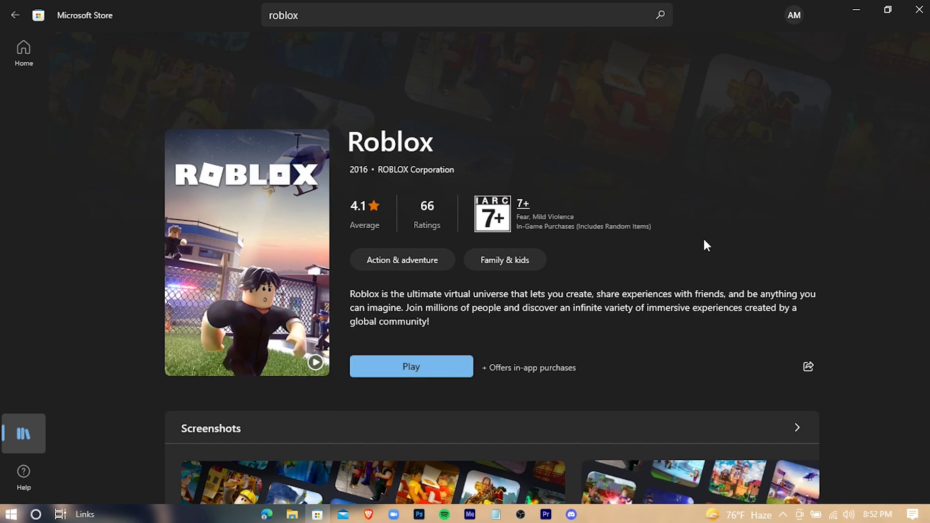
- Launch Roblox with Play, close Microsoft Store, and maximize the Roblox window
click(888, 10)
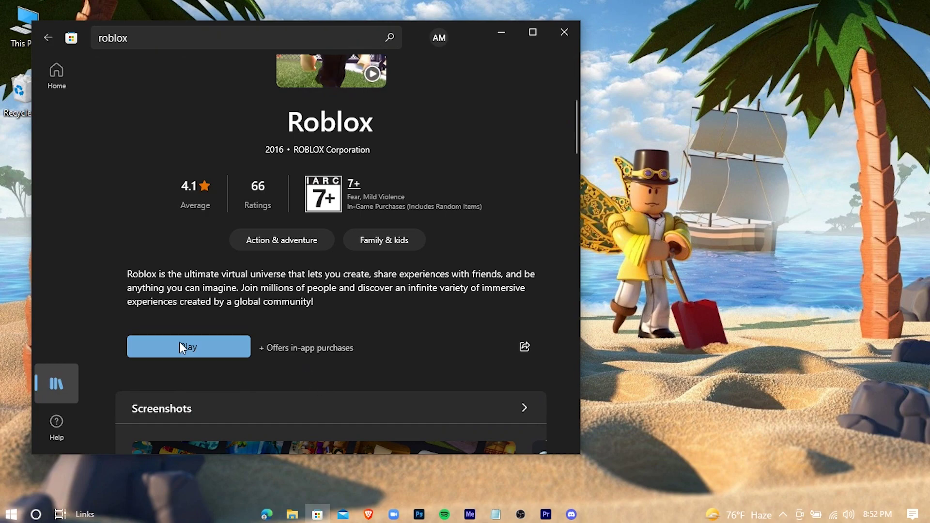
click(214, 349)
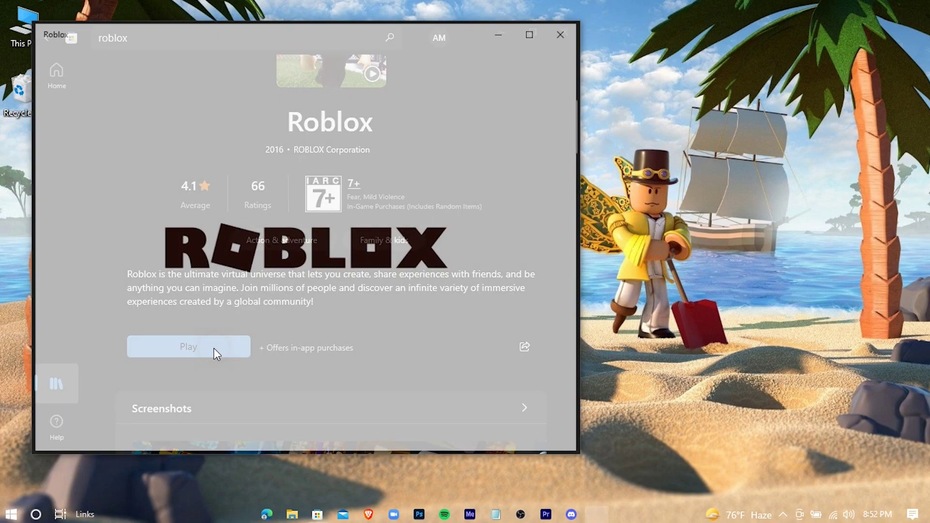
drag(403, 36, 585, 110)
click(553, 31)
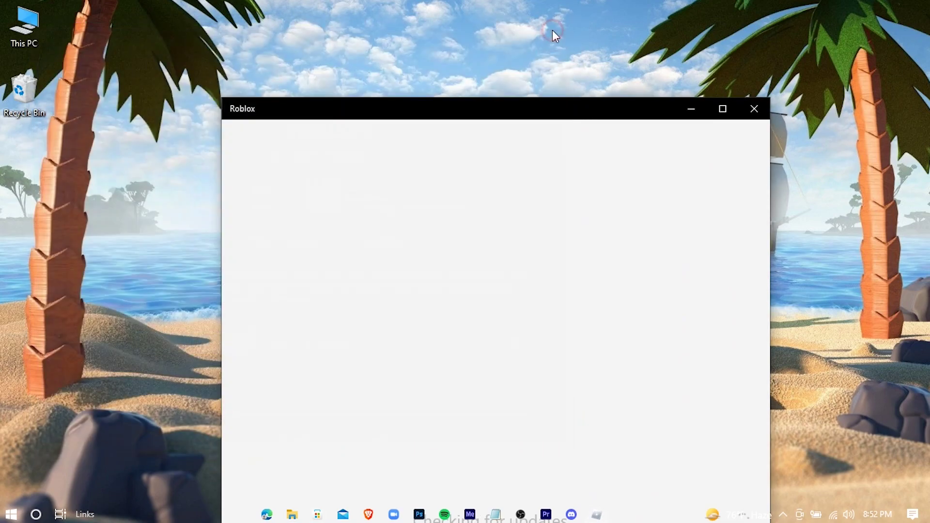
click(722, 113)
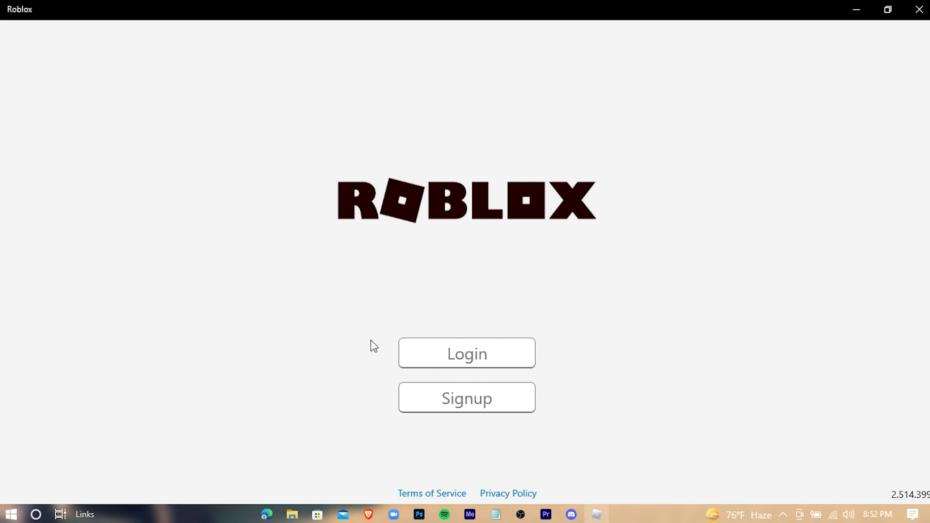
- Start a new Roblox signup with the birthday set to January 1, 2001
click(428, 403)
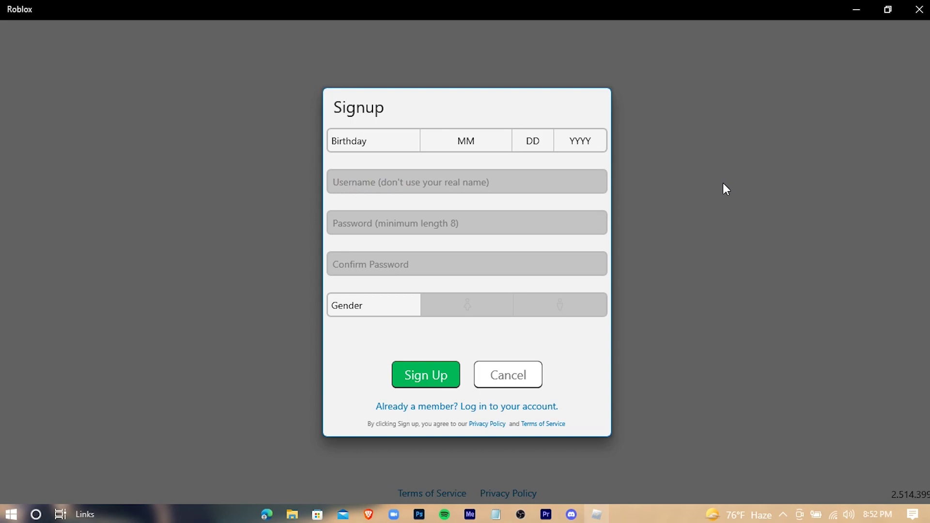
click(479, 138)
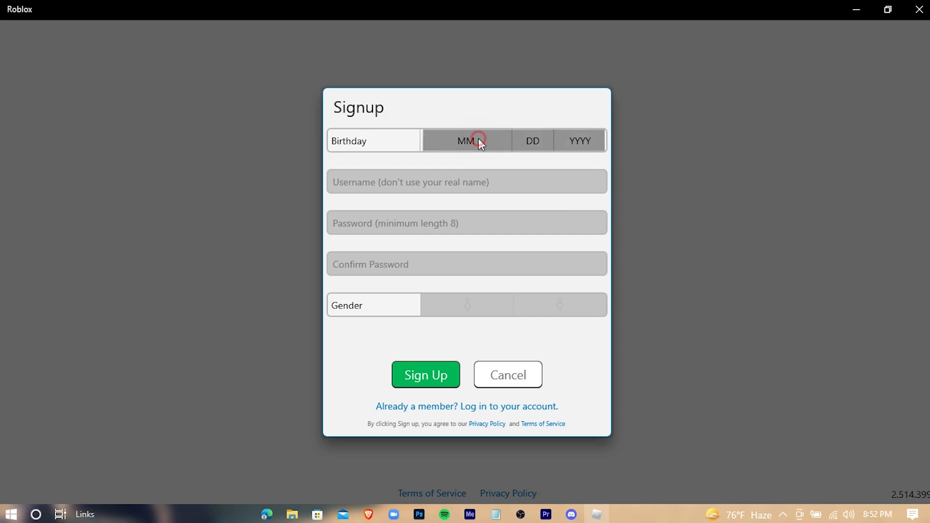
click(464, 177)
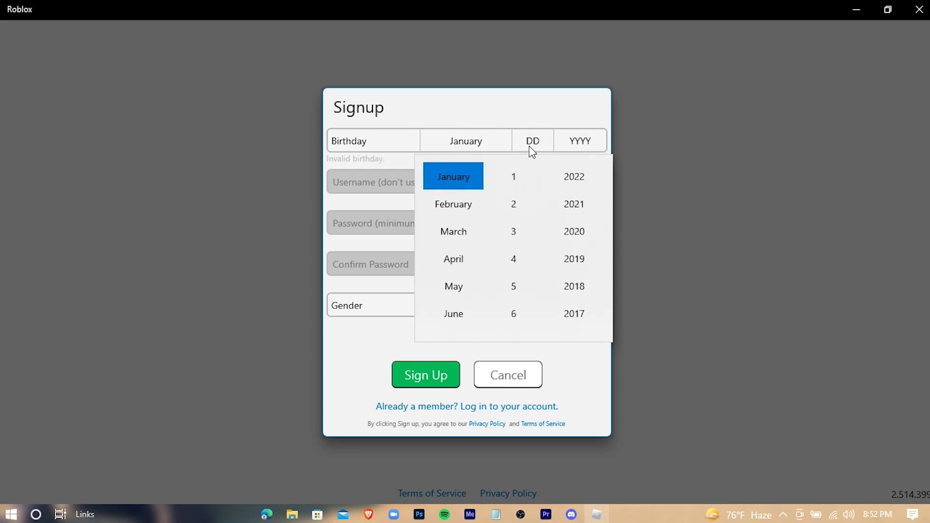
click(516, 178)
scroll(584, 264, down, 3)
scroll(587, 271, down, 4)
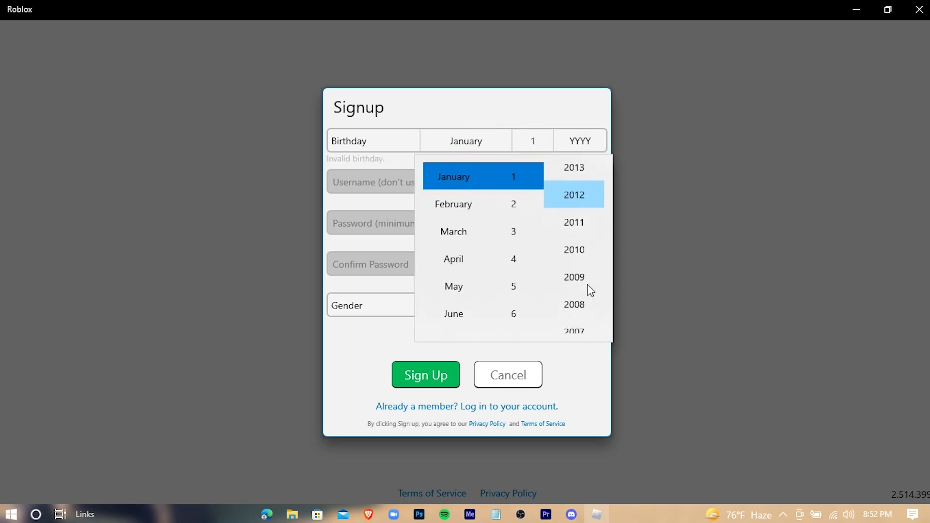
click(580, 326)
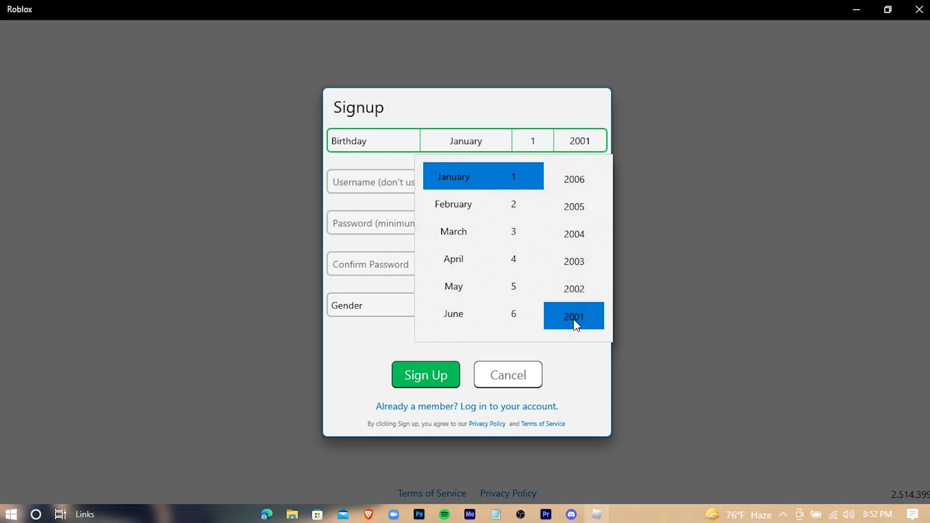
click(357, 183)
click(397, 177)
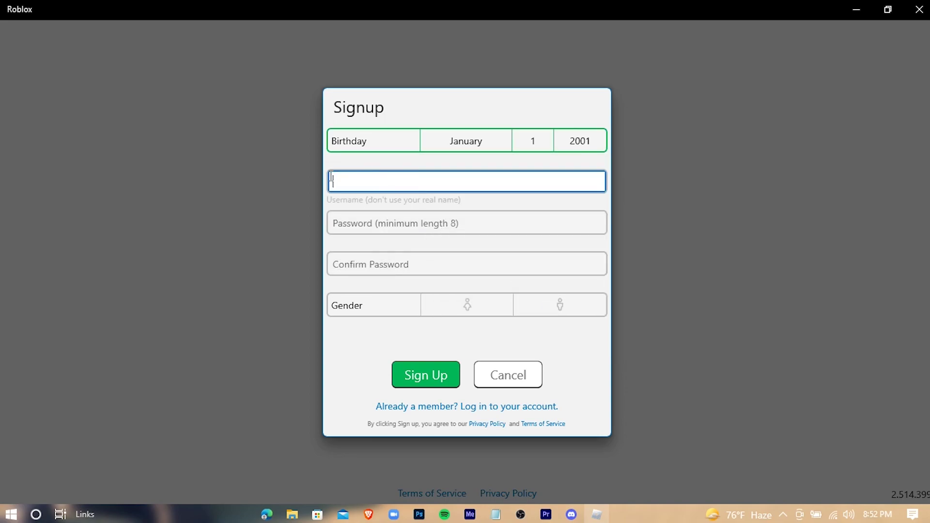
- Enter a username, replacing the first choice that was already taken
click(478, 183)
text(kathy)
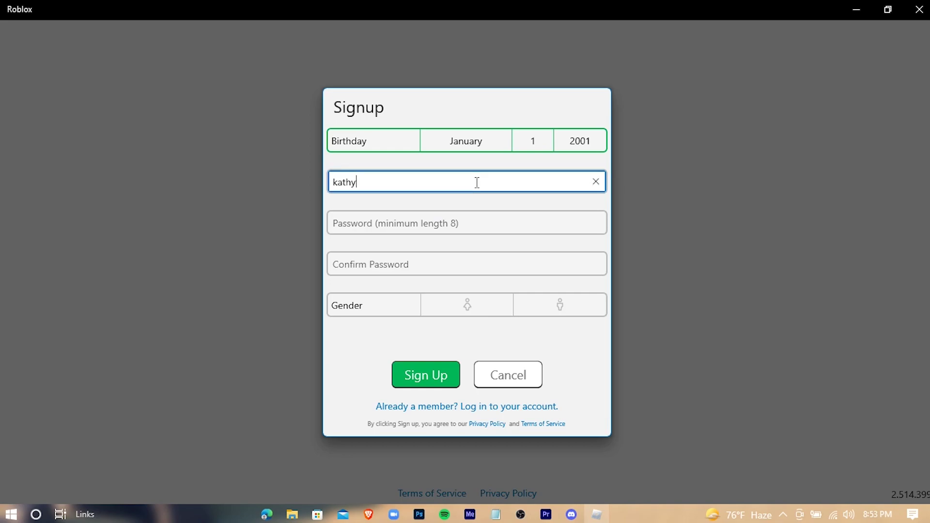
text(157)
key(BackSpace)
key(BackSpace)
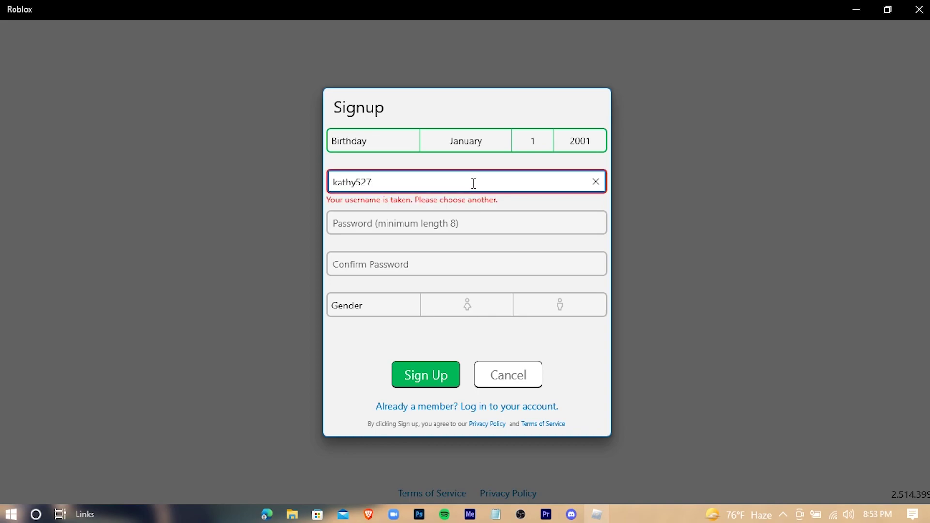
click(470, 224)
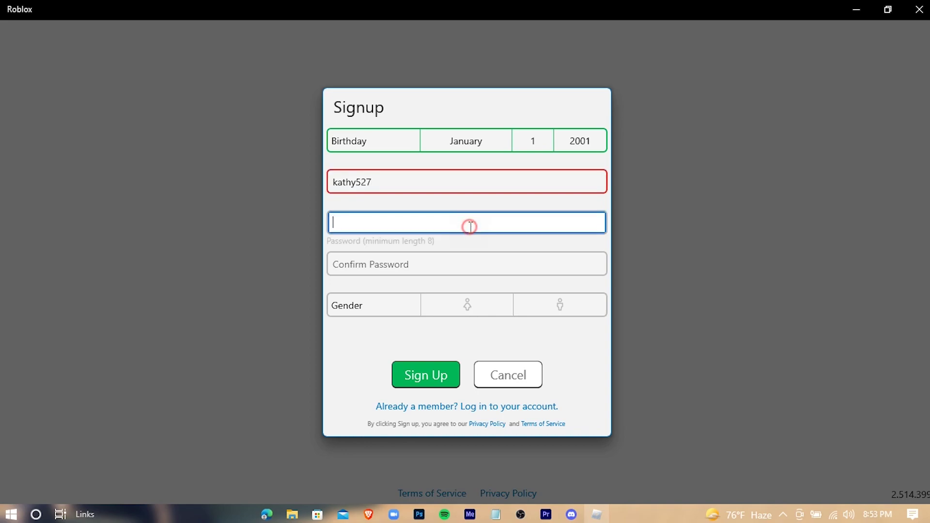
click(426, 181)
drag(426, 181, 330, 212)
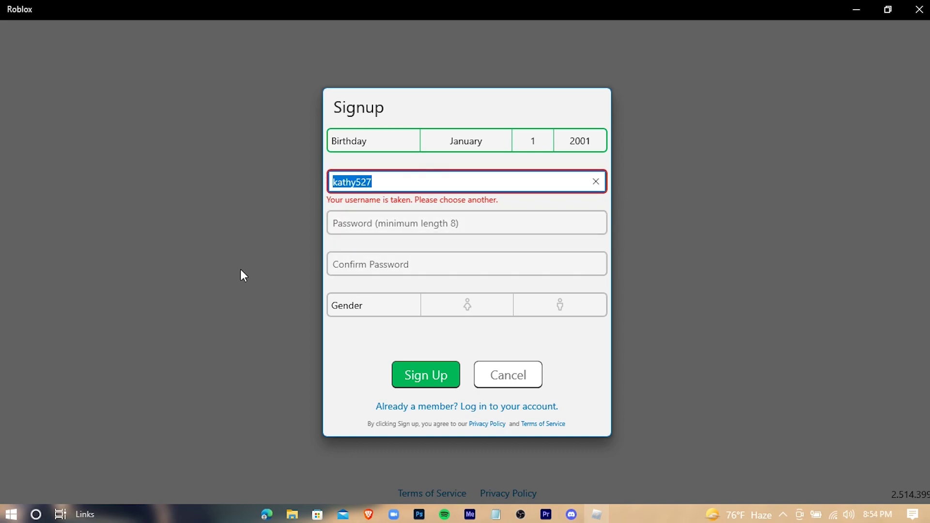
text(kathy17652)
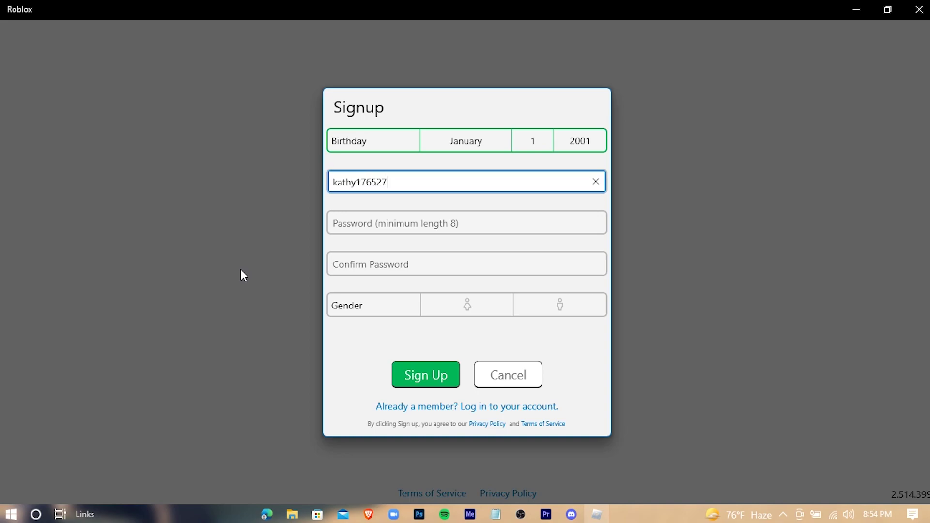
- Enter and confirm the account password, choose female gender, and submit the signup
click(498, 217)
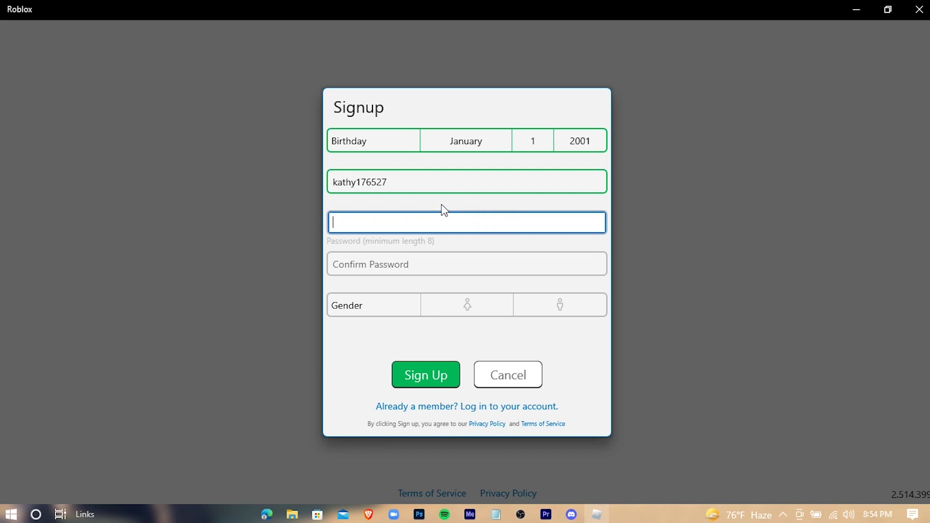
text(••••)
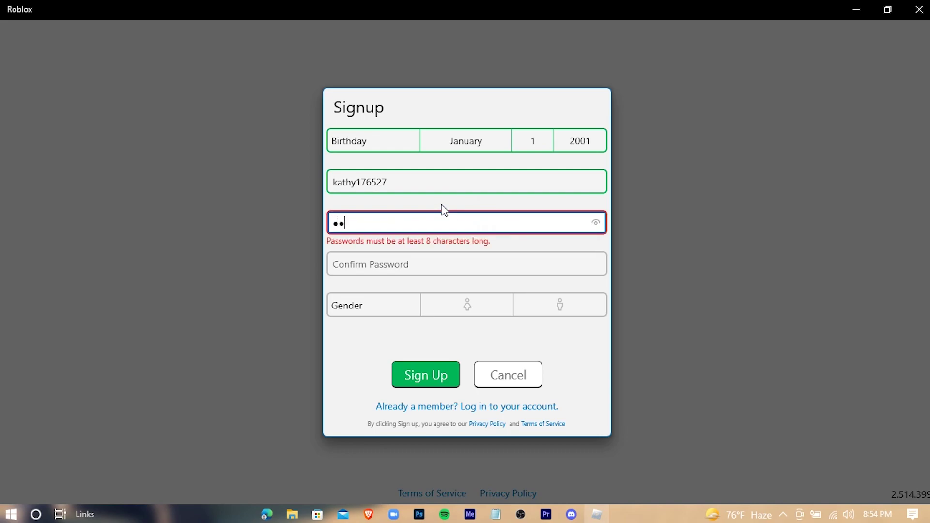
text(••••)
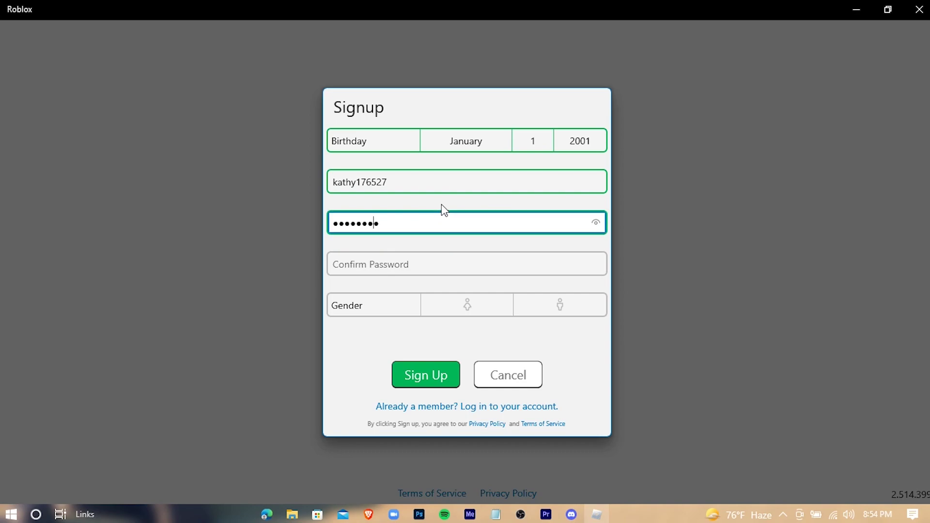
text(••)
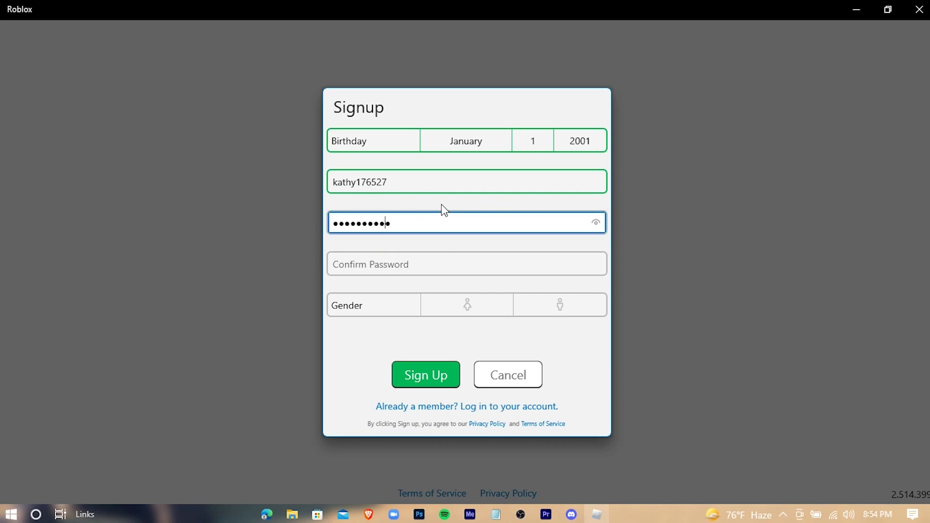
click(405, 263)
text(••)
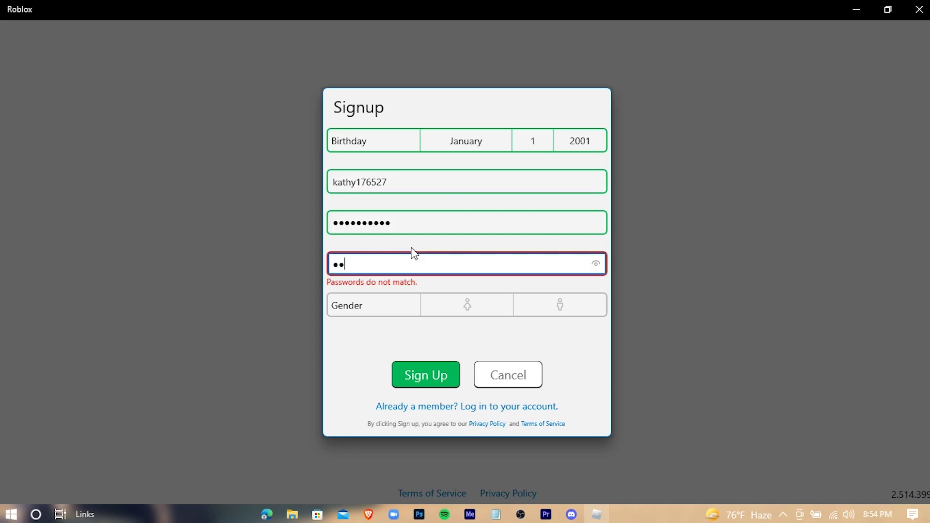
text(••••••••)
click(588, 304)
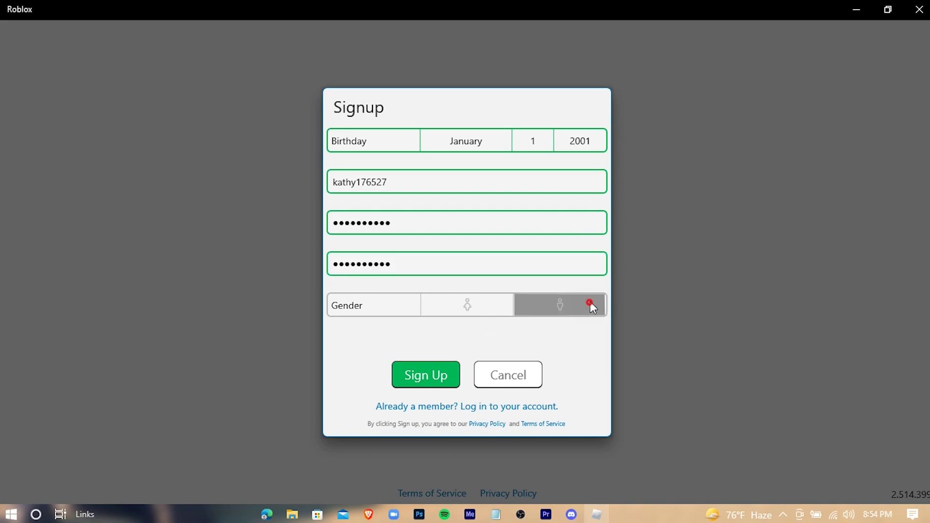
click(418, 378)
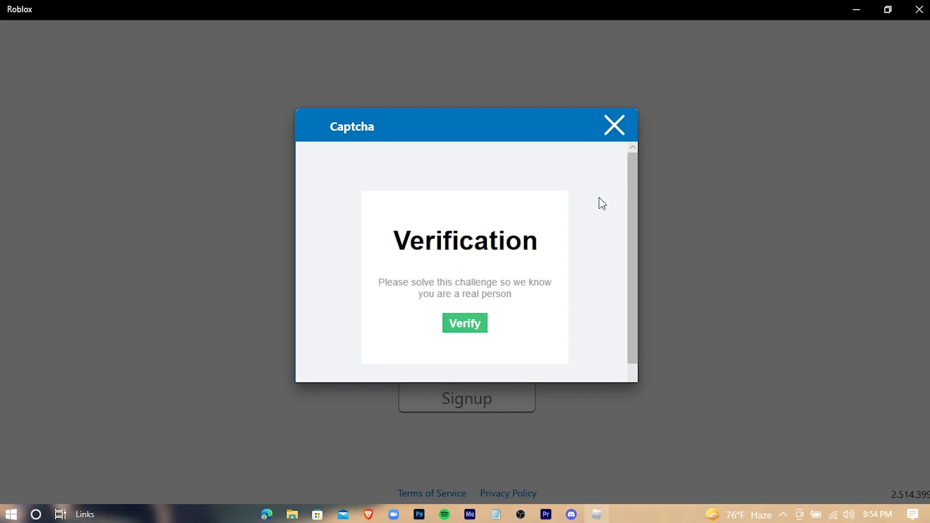
- Complete the captcha by picking the camel in each image grid
click(473, 323)
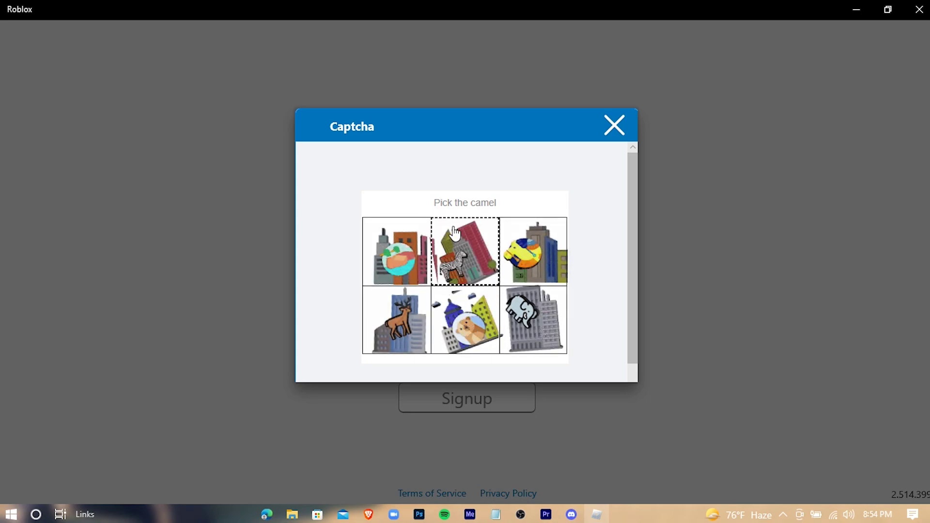
click(516, 346)
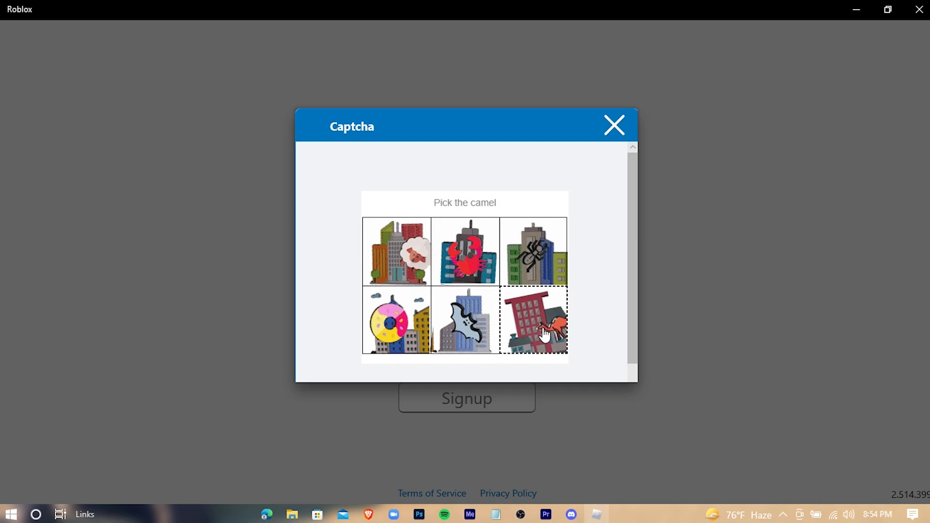
click(543, 333)
click(401, 270)
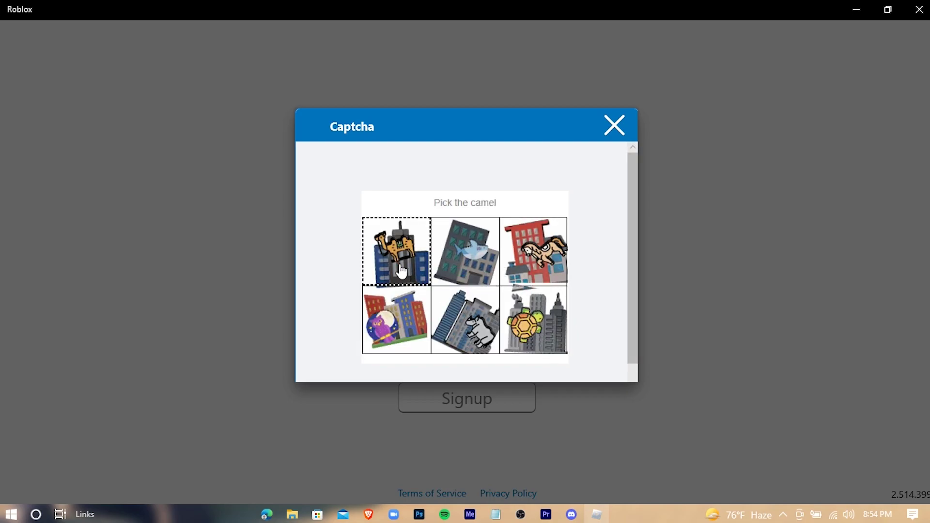
click(462, 323)
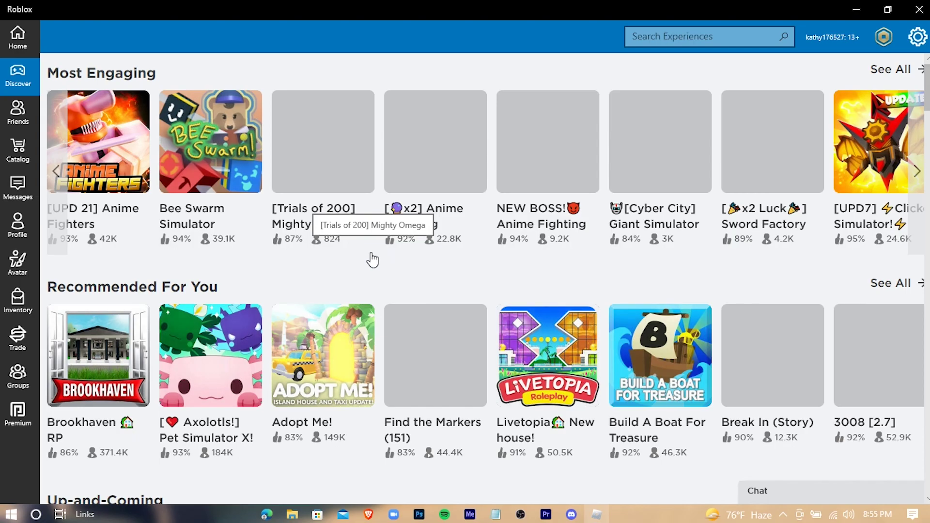
scroll(301, 274, down, 10)
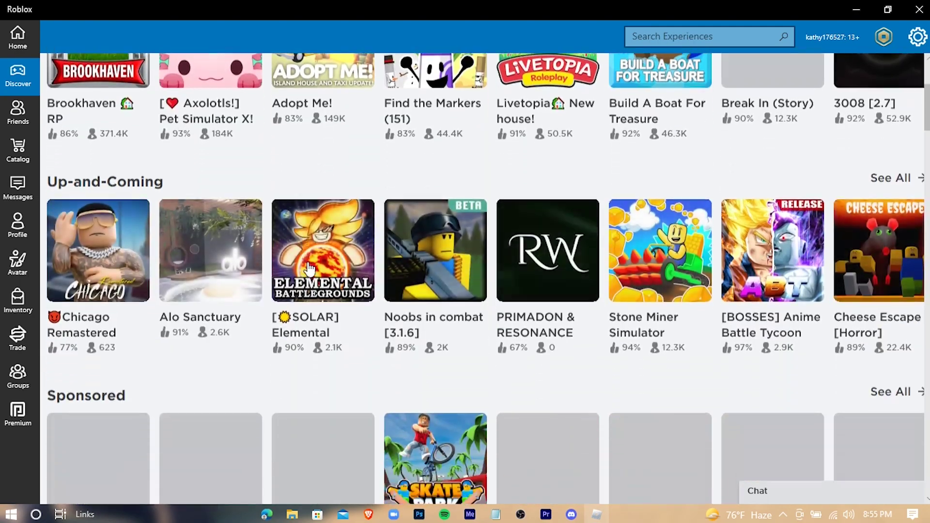
scroll(443, 329, down, 4)
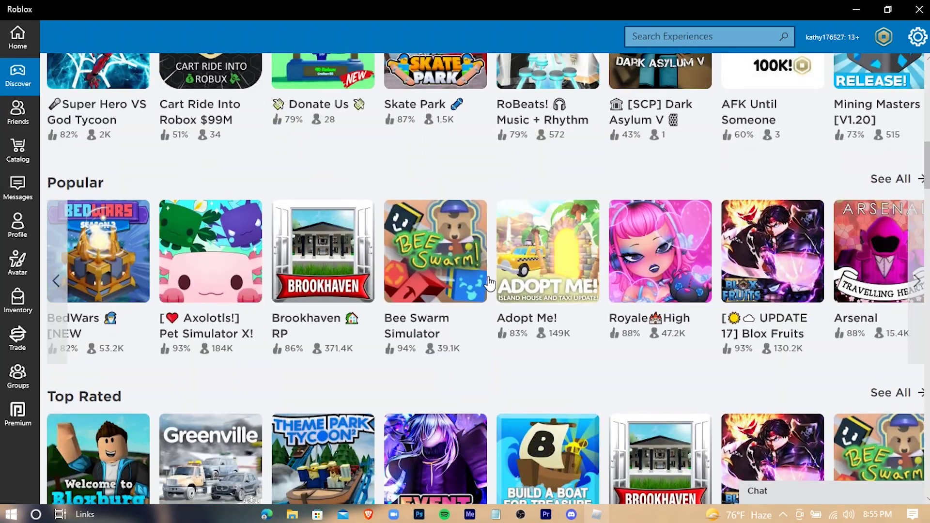
scroll(499, 357, down, 5)
scroll(504, 346, down, 10)
scroll(505, 326, up, 18)
scroll(505, 331, up, 10)
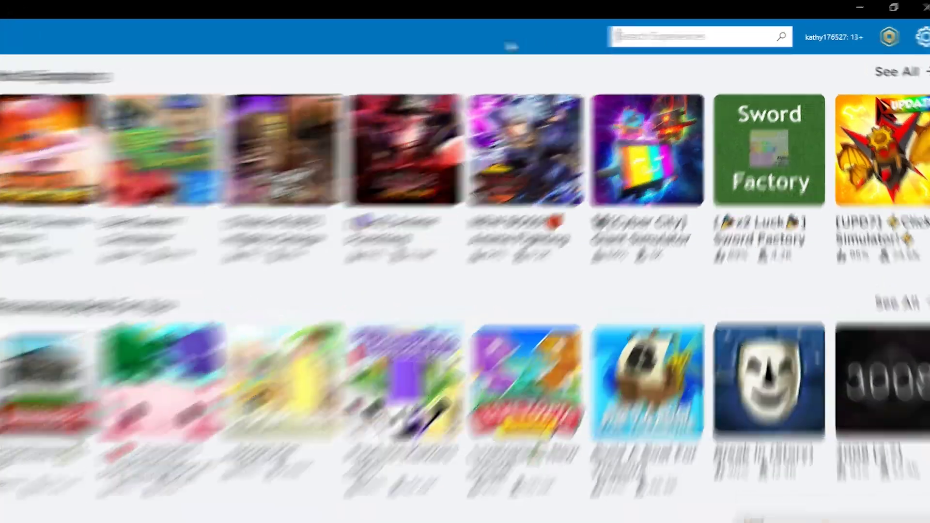
- Search experiences for 'jail break' and play the official Jailbreak game
text(jail break)
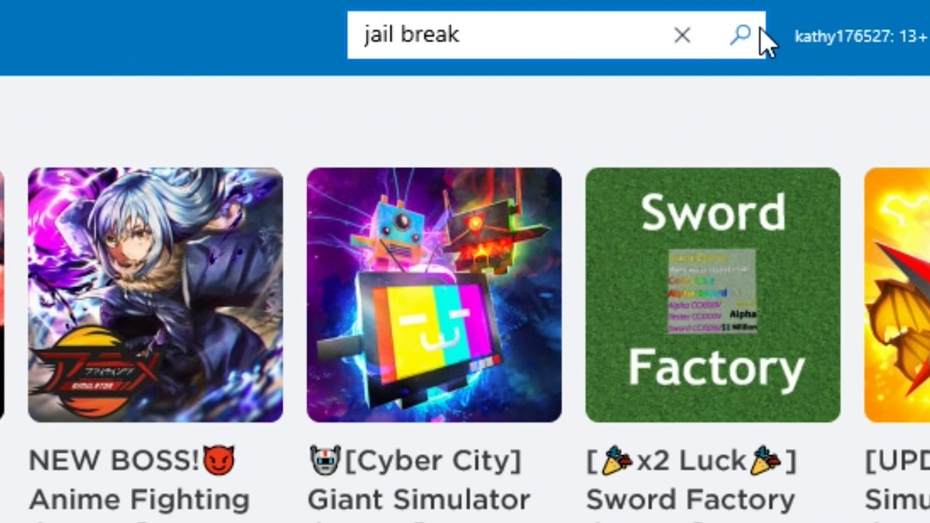
click(734, 35)
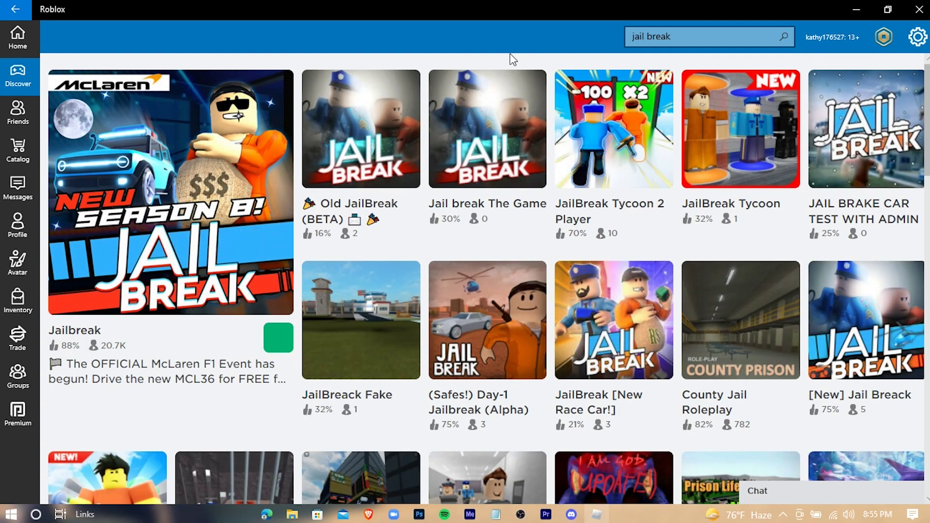
scroll(211, 252, down, 3)
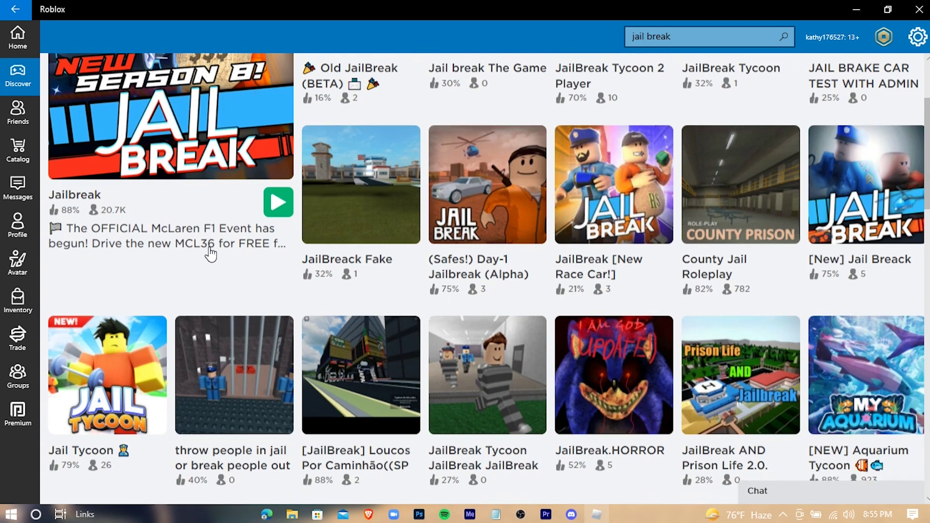
scroll(211, 252, up, 3)
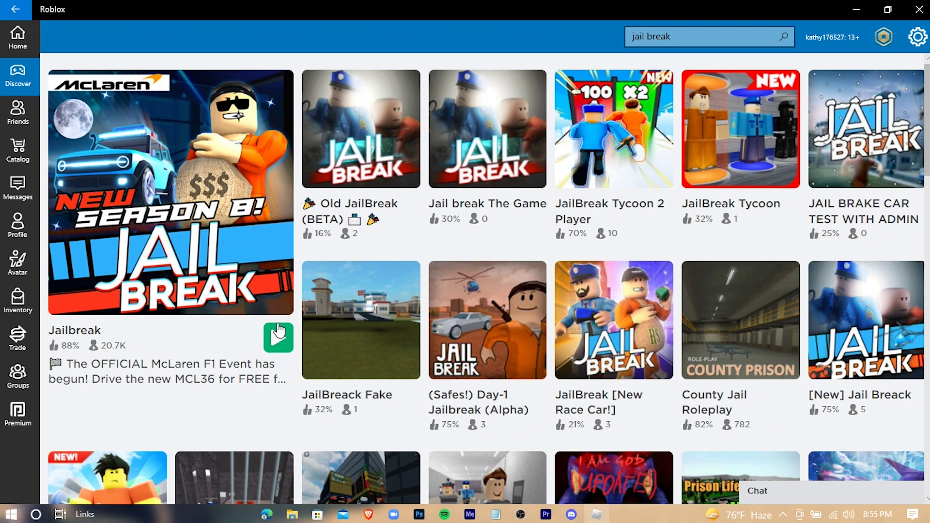
click(442, 235)
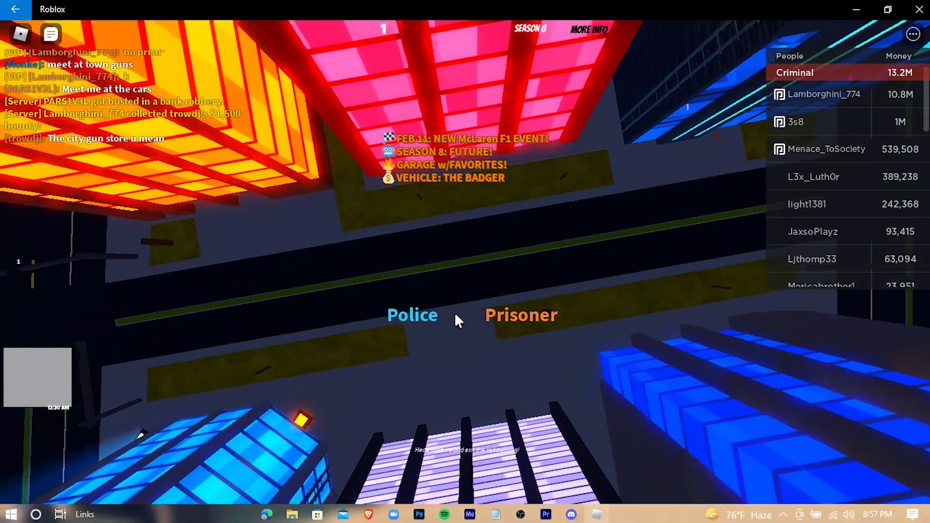
- Pick the Prisoner team and start playing, spawning the red-suited prisoner outside the prison
click(504, 321)
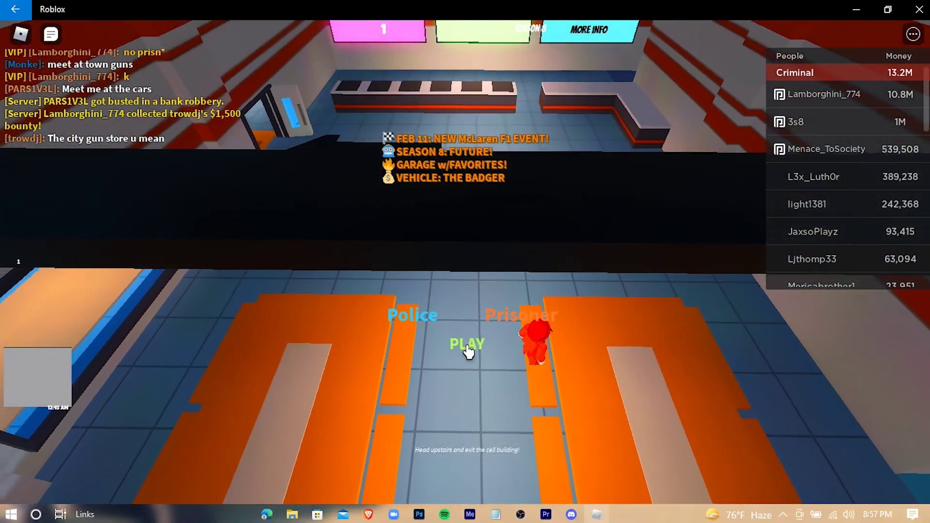
click(467, 346)
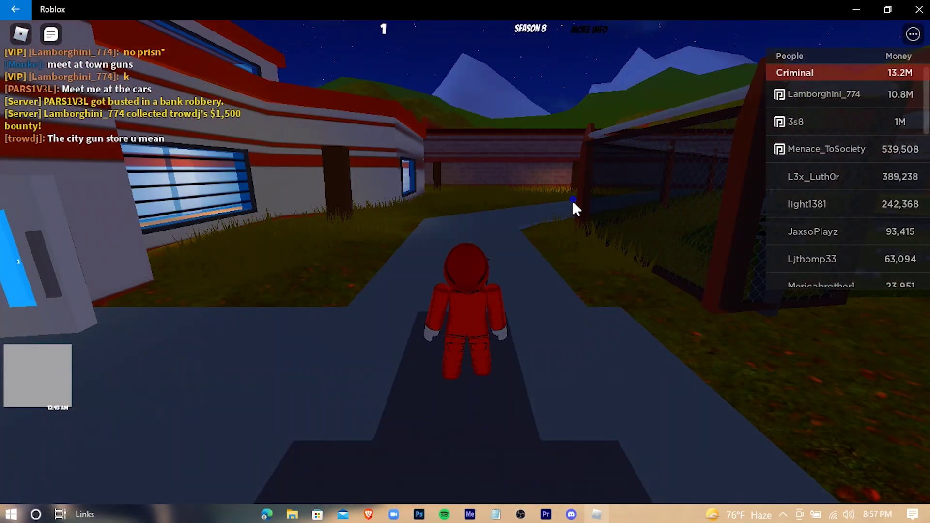
- Walk the prisoner past the fence and vending booth to the car showroom, then drive off in a blue car
key(w)
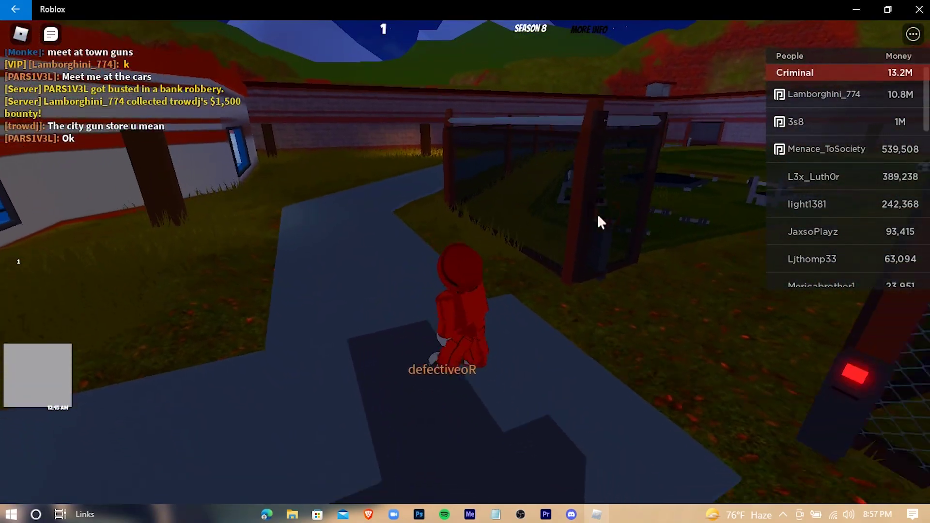
key(w)
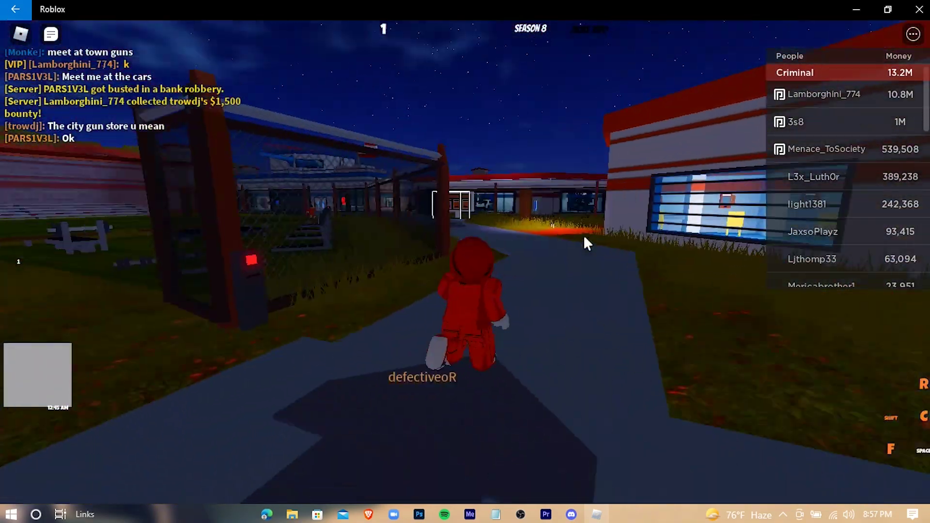
key(w)
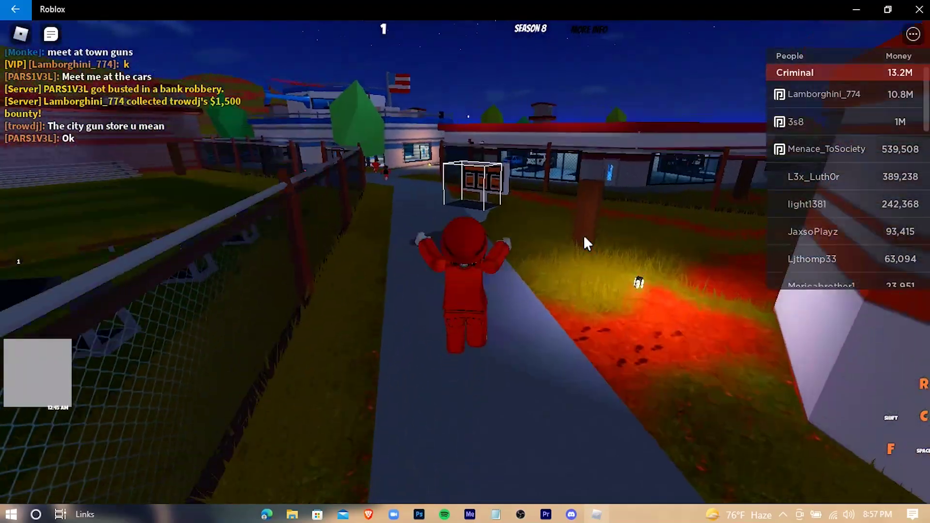
key(w)
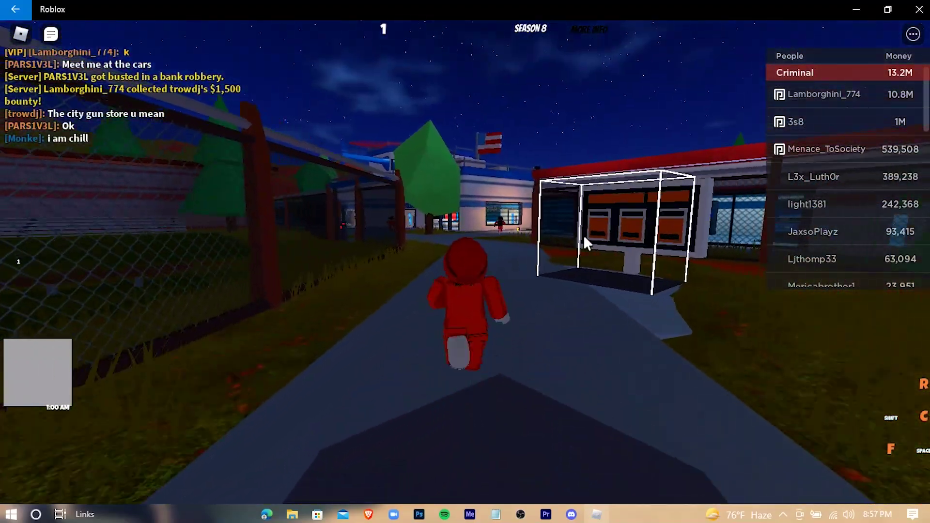
key(w)
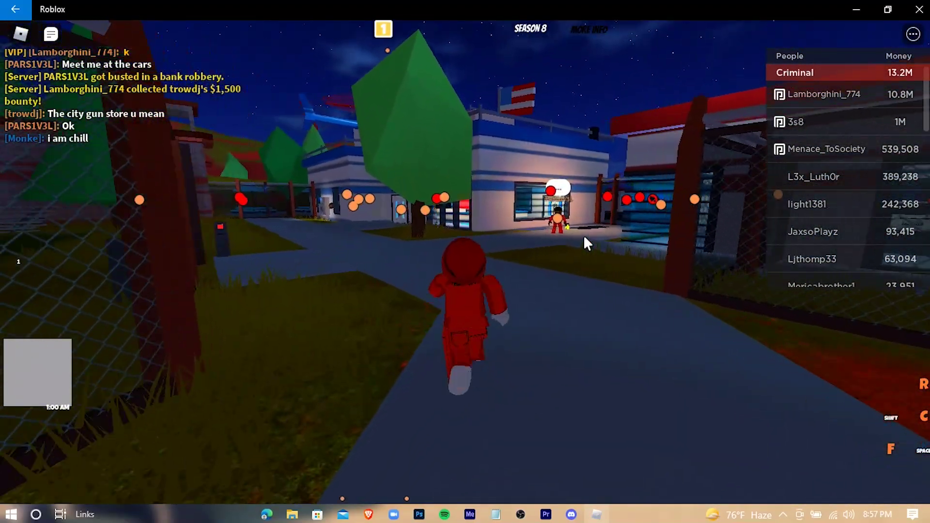
key(w)
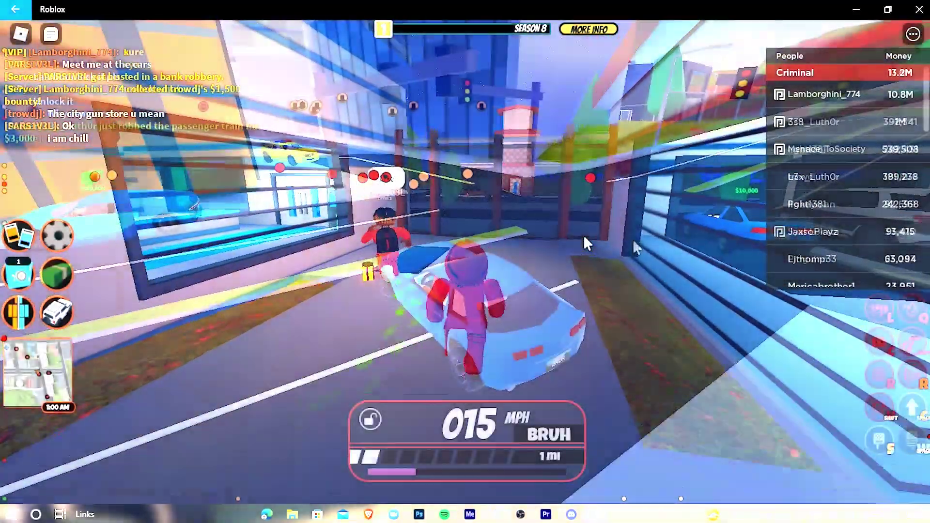
key(w)
key(w)
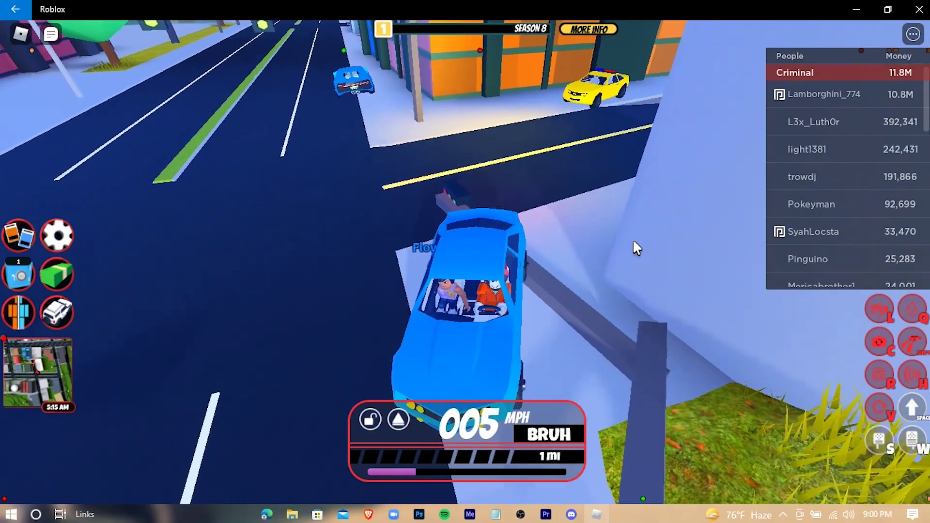
- Accelerate the blue car onto the road, steering left and speeding along beside the wall
key(w)
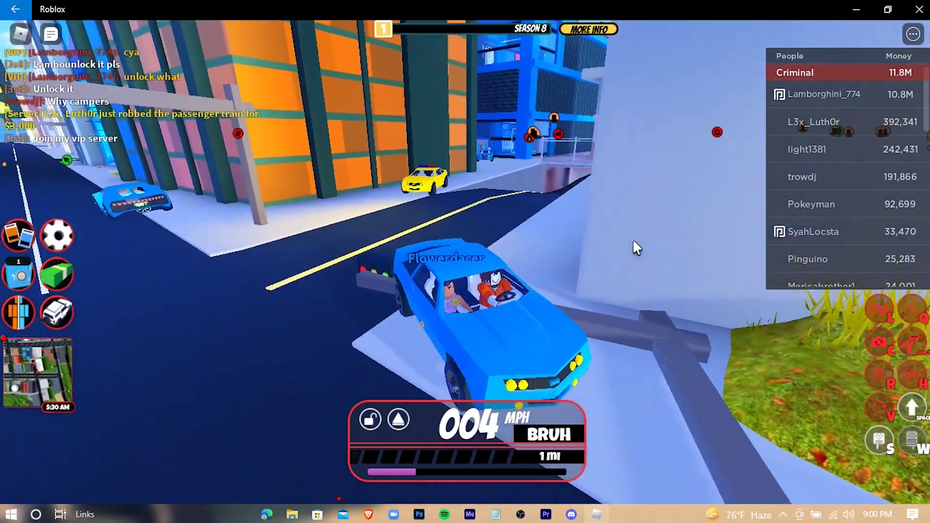
key(w)
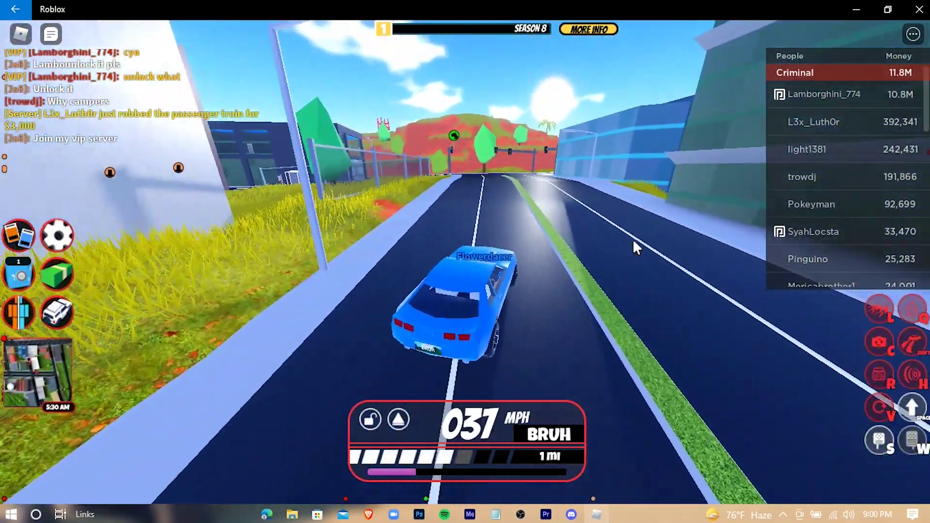
key(w)
key(a)
key(w)
key(w)
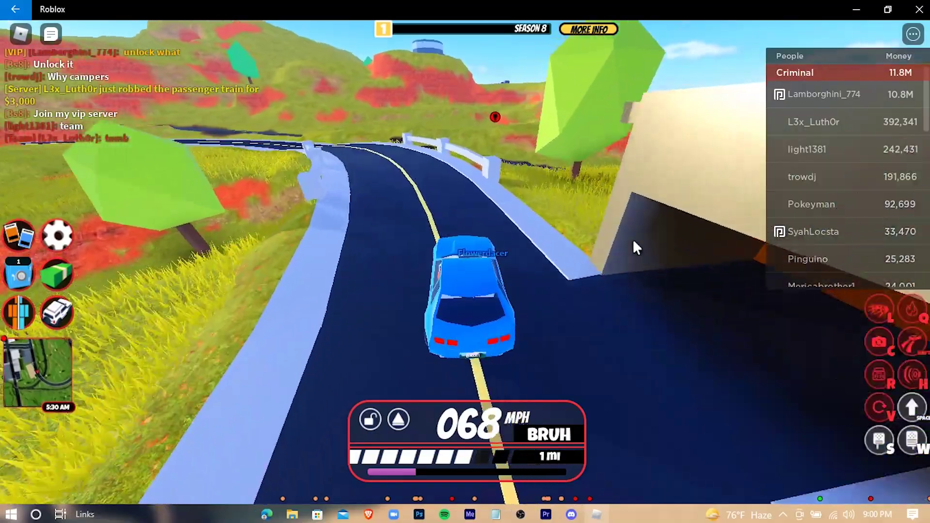
- Brake and steer right through the winding bends into the grassy hills
key(d)
key(s)
key(w)
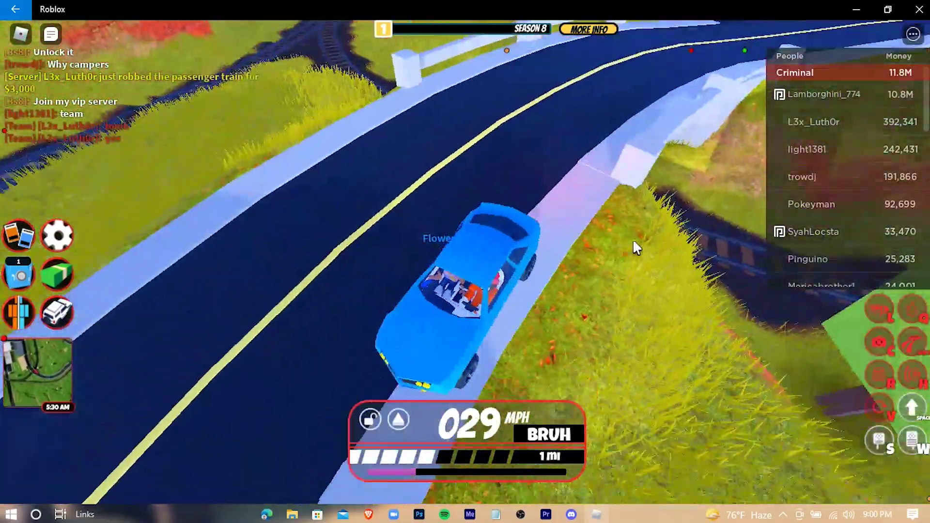
key(w)
key(d)
key(s)
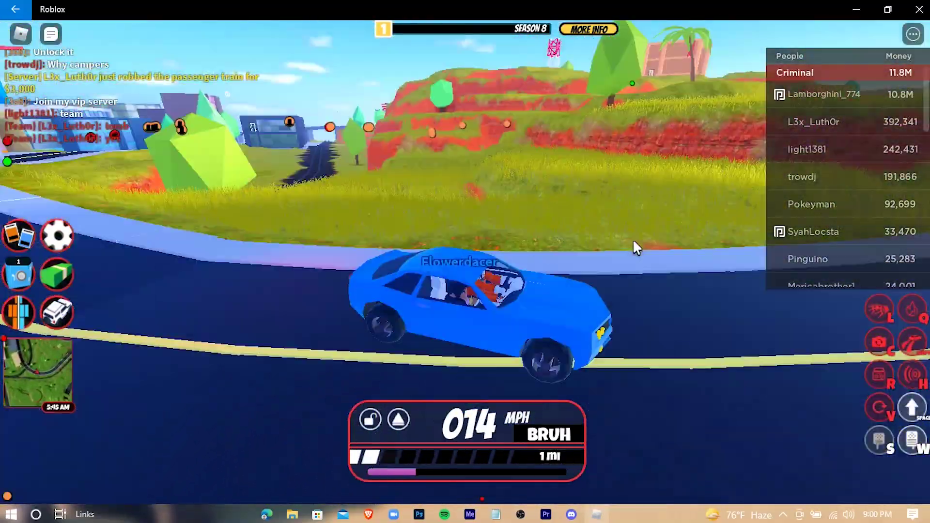